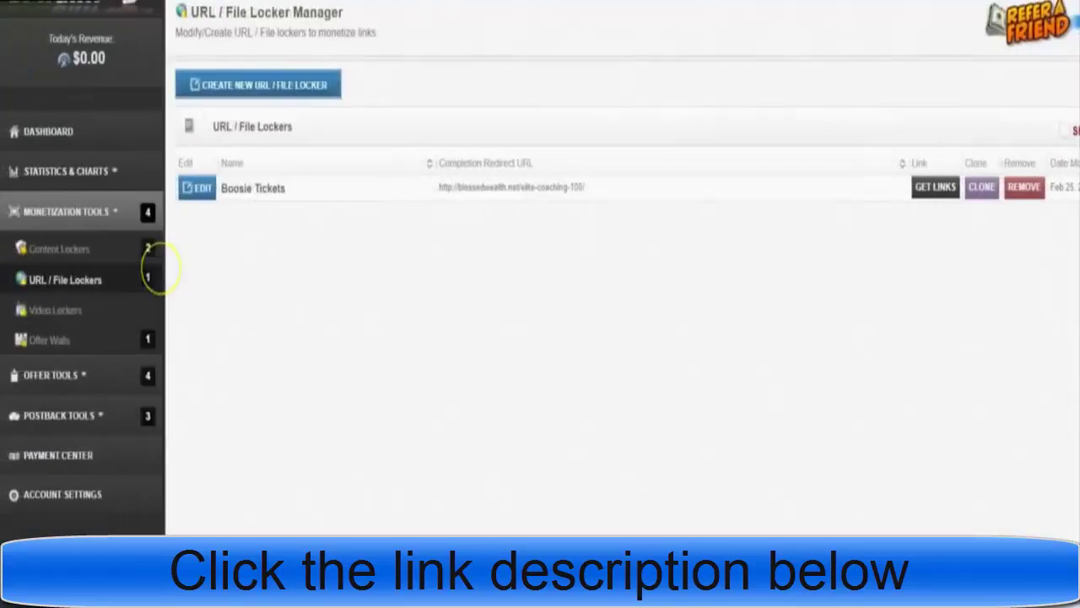
- Open the Boosie Tickets locker editor and scroll its preview down to the Get Tickets button
click(197, 189)
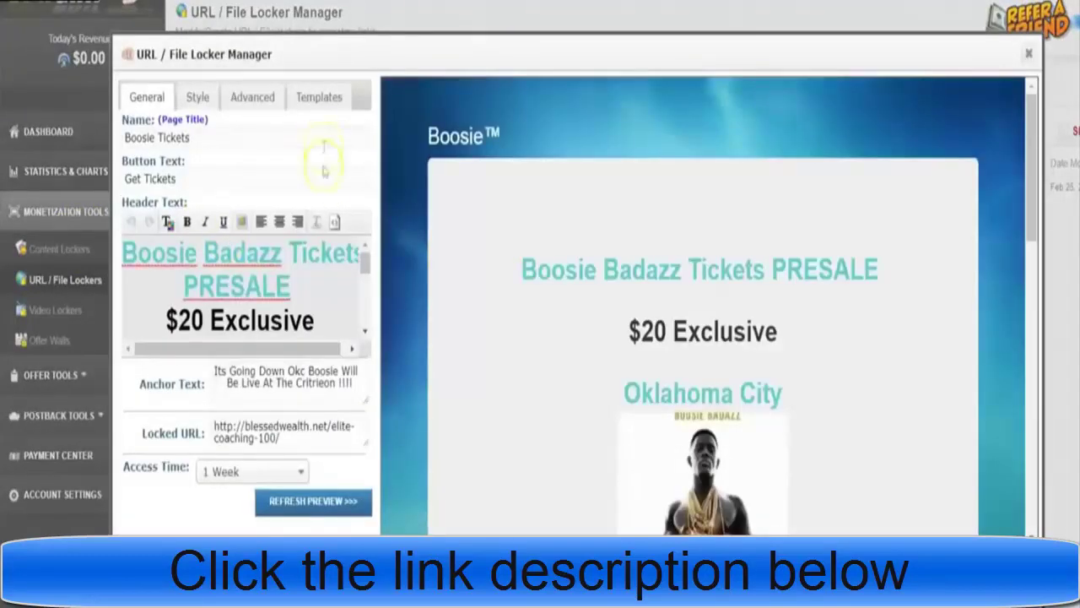
drag(366, 259, 364, 301)
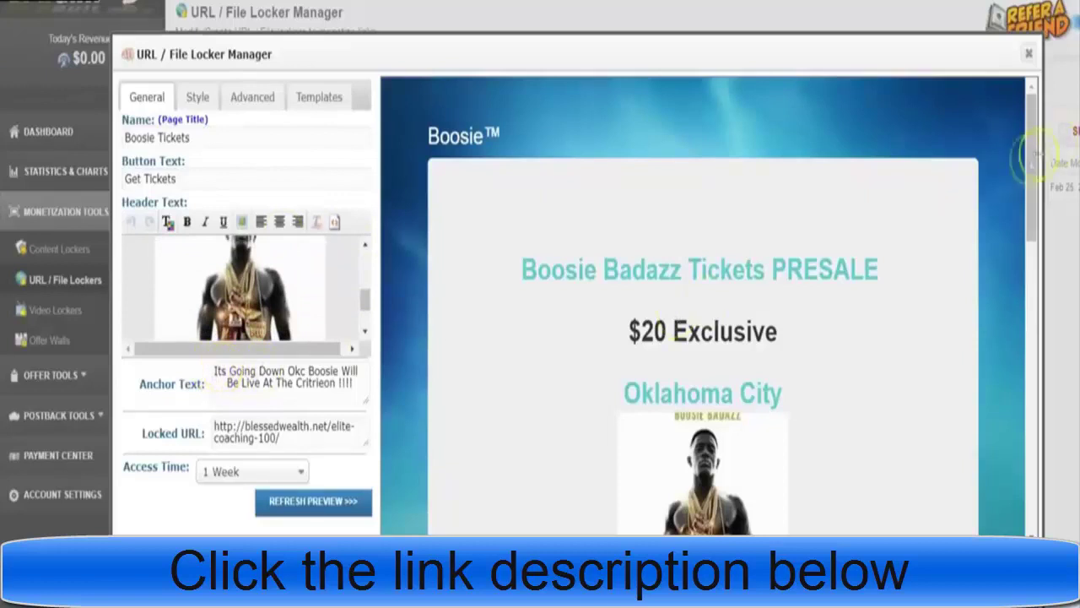
drag(1029, 184, 1028, 280)
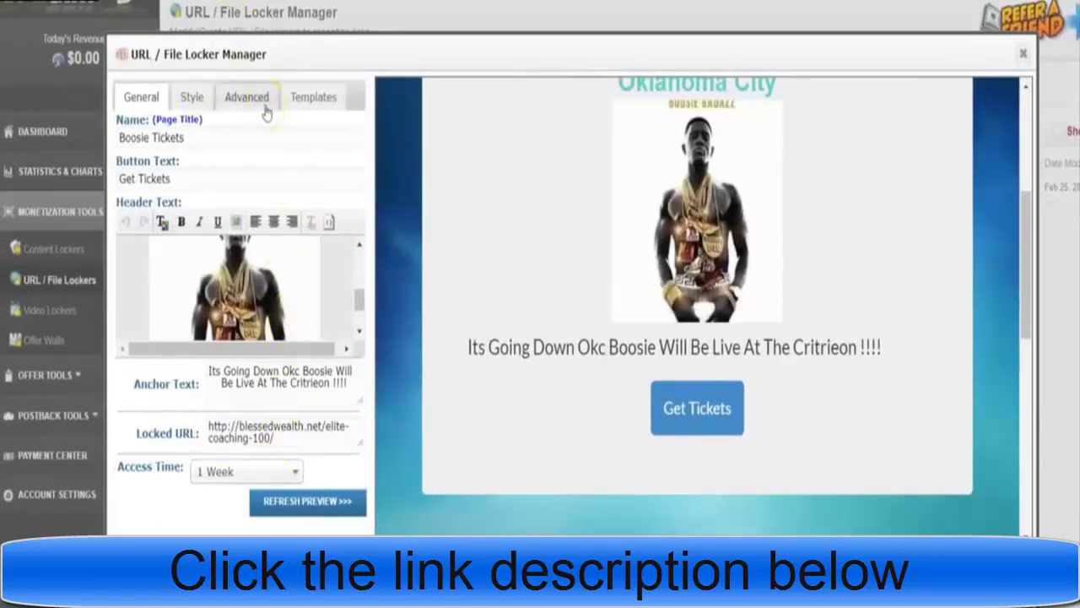
- Look over the locker's Style and Templates options, ending on the Advanced custom CSS and HTML
click(193, 93)
click(249, 93)
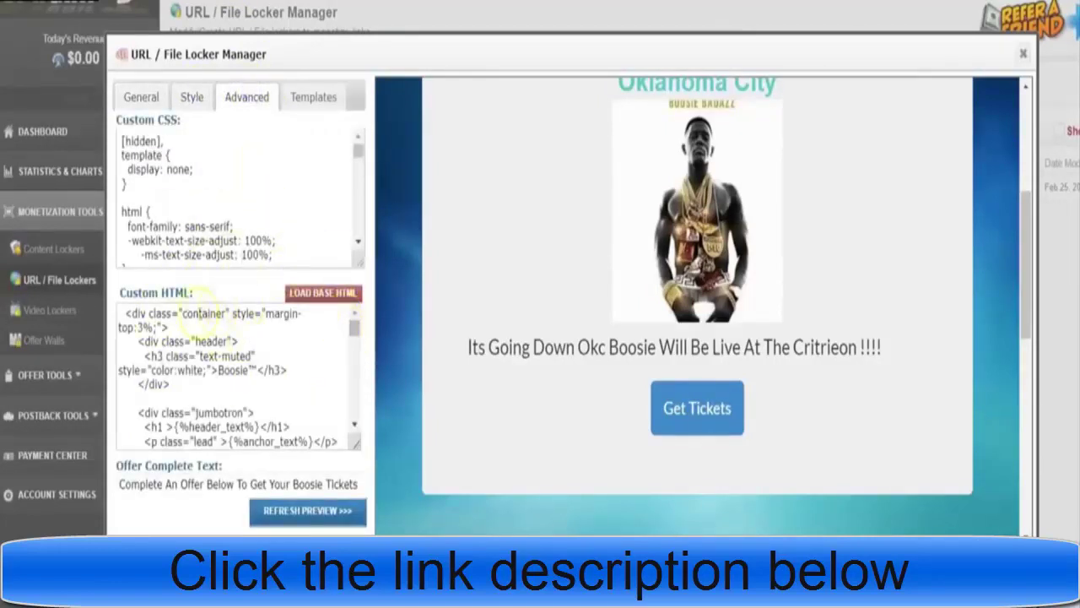
mouse_move(127, 292)
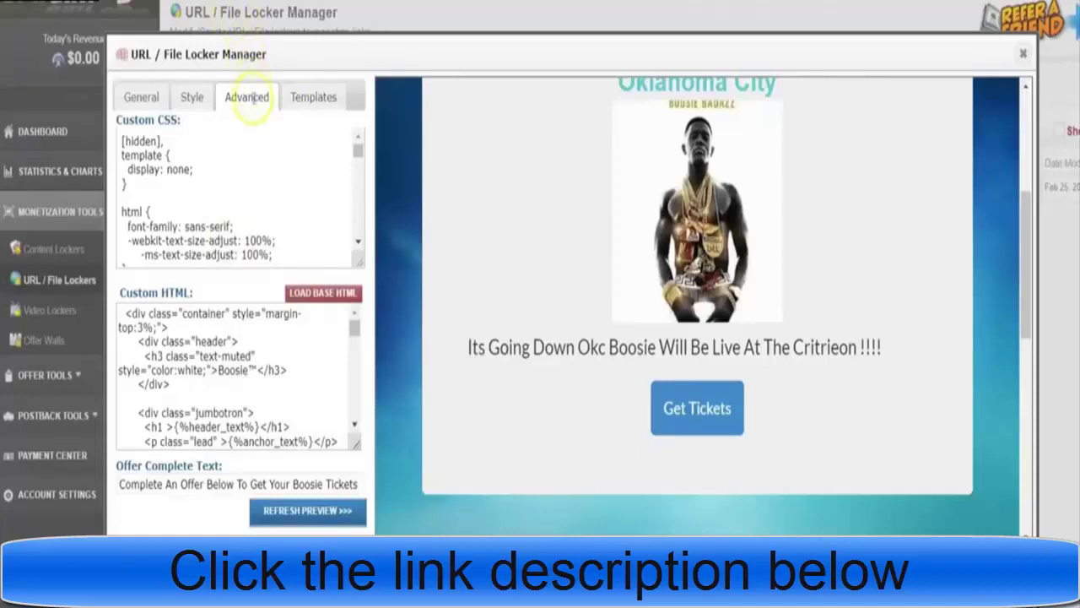
click(340, 97)
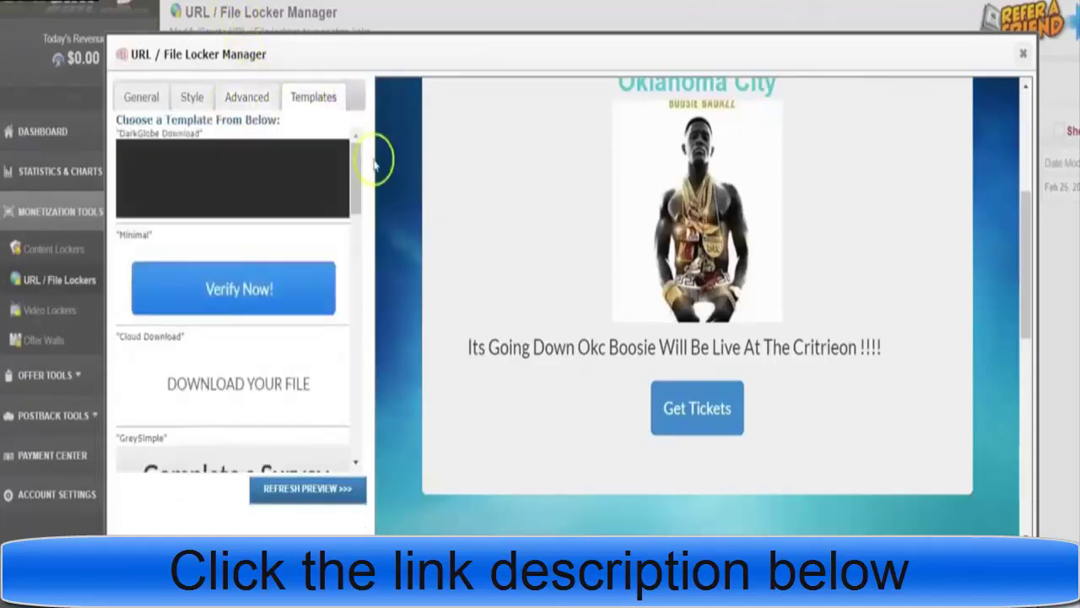
drag(356, 169, 356, 242)
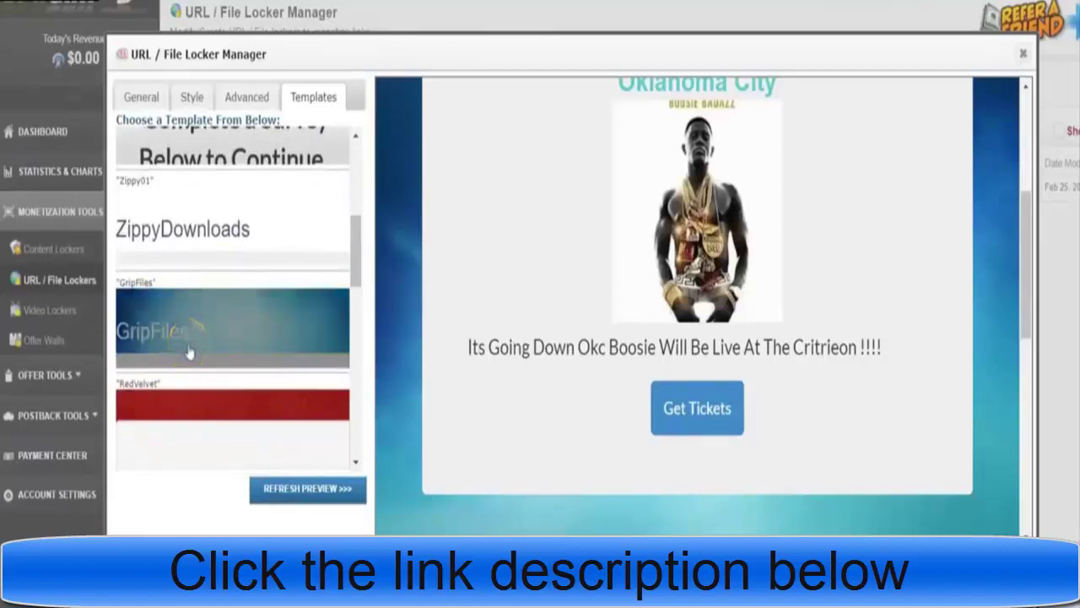
click(249, 97)
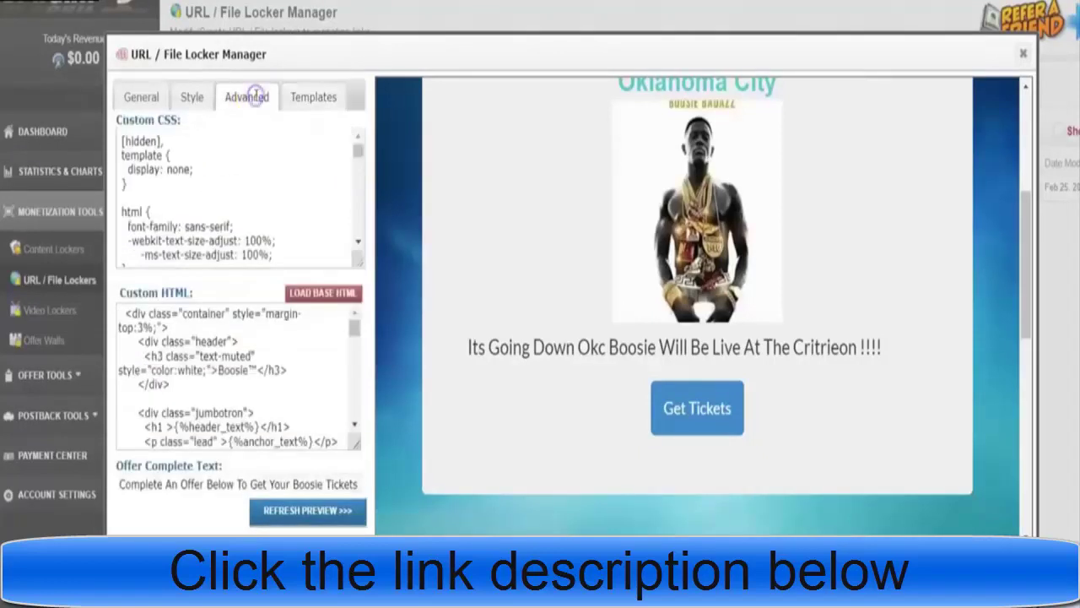
- Replace the first testimonial's author name inside the h4 tag of the custom HTML
mouse_move(354, 328)
mouse_down()
mouse_move(358, 357)
mouse_move(356, 349)
mouse_up()
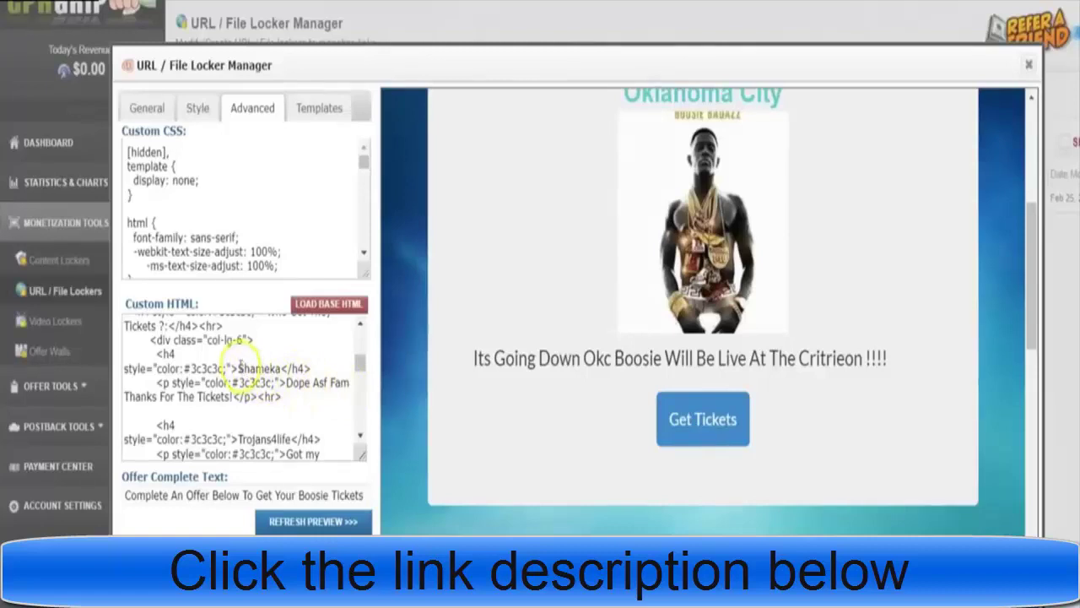
click(274, 364)
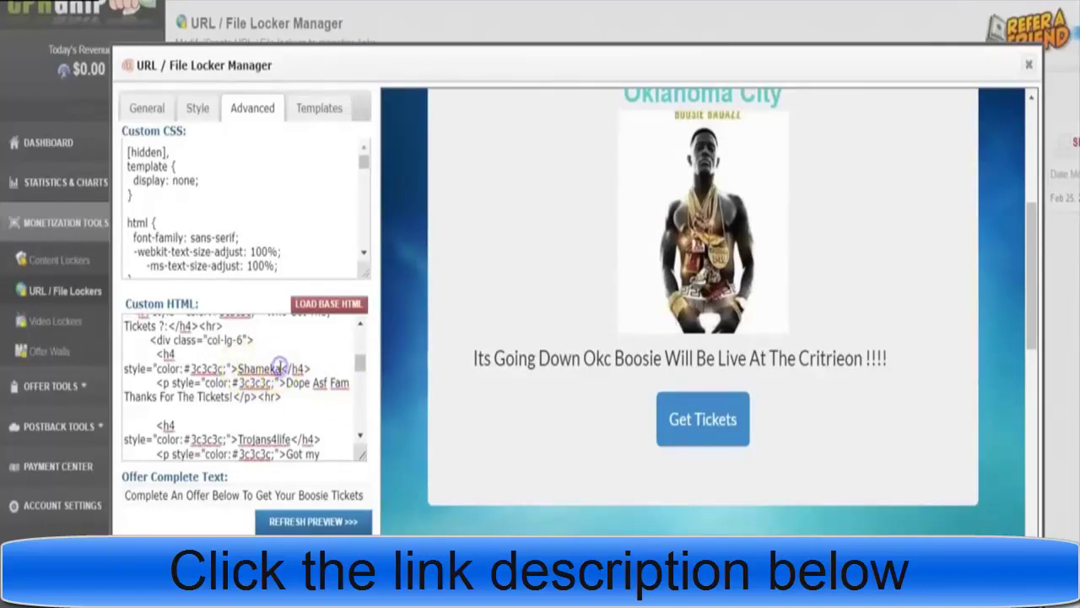
key(Return)
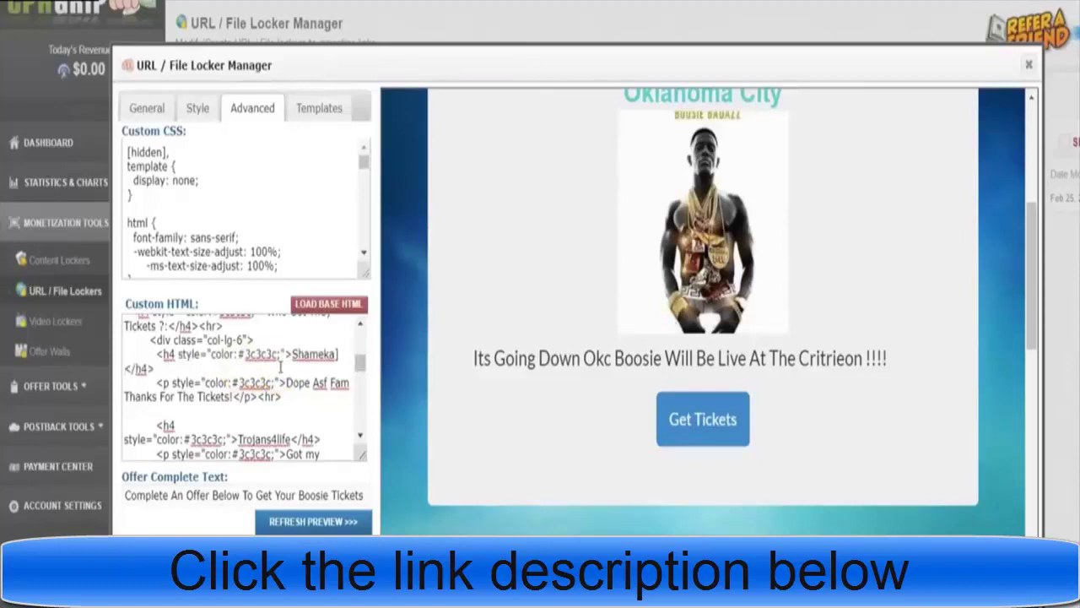
key(Delete)
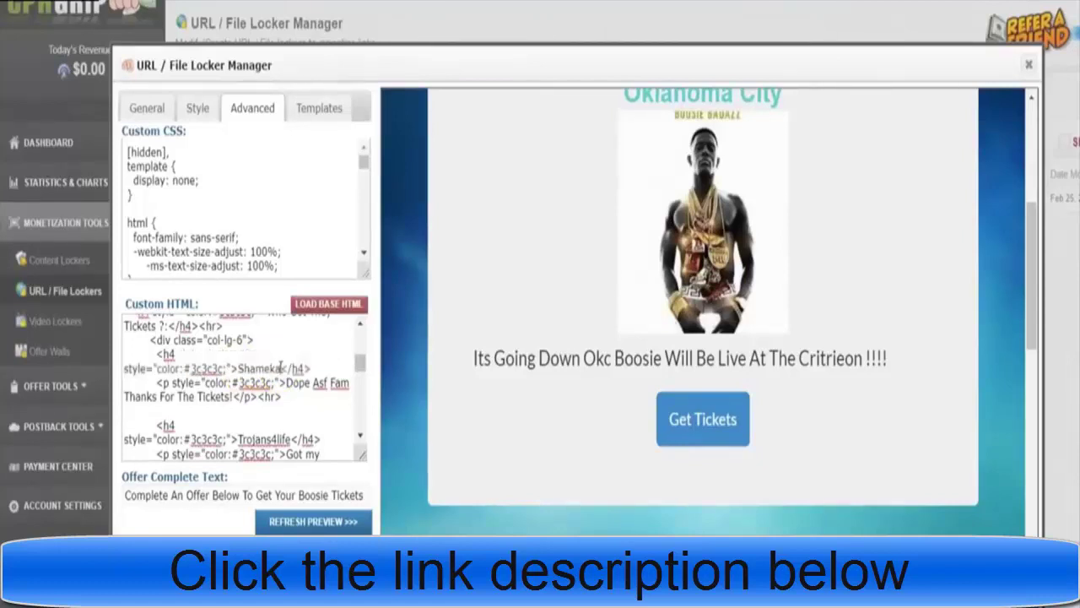
key(BackSpace)
key(BackSpace)
key(BackSpace)
key(BackSpace)
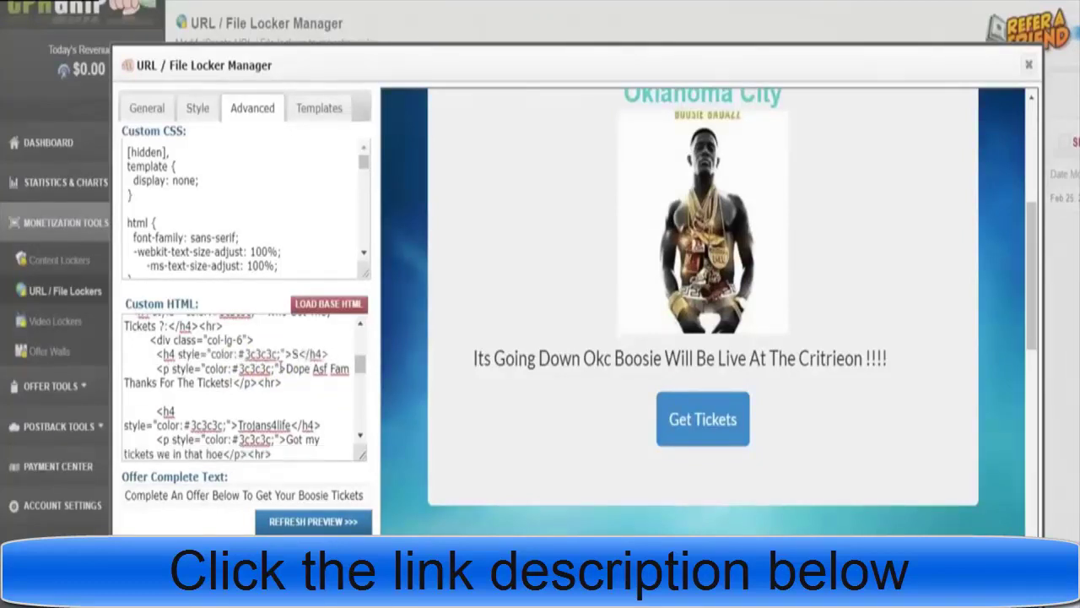
text(chris)
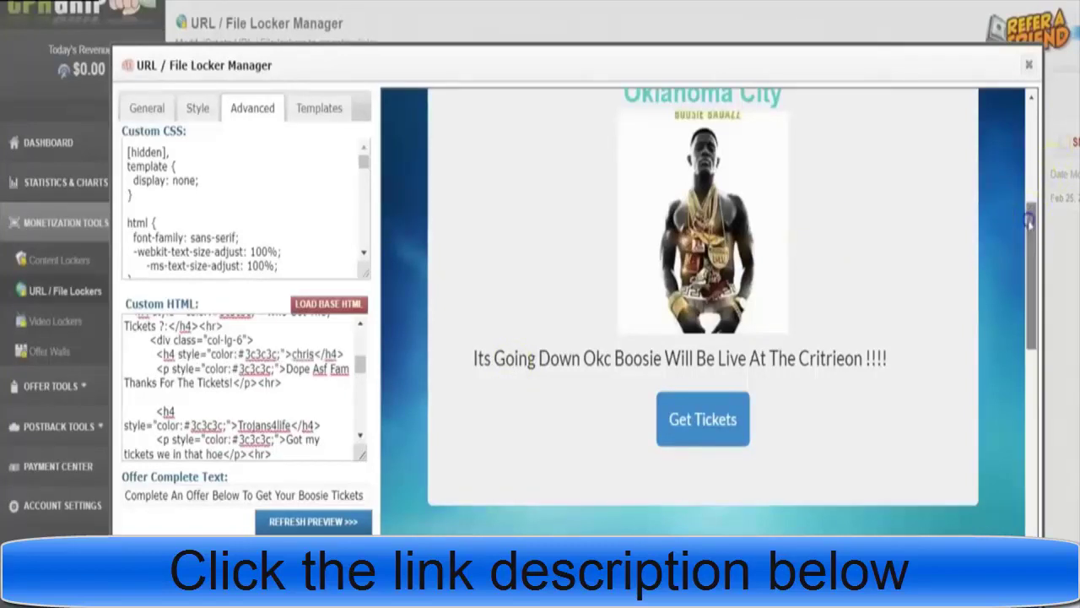
- Refresh the preview, select the first testimonial's message, and close the locker editor
scroll(473, 354, down, 5)
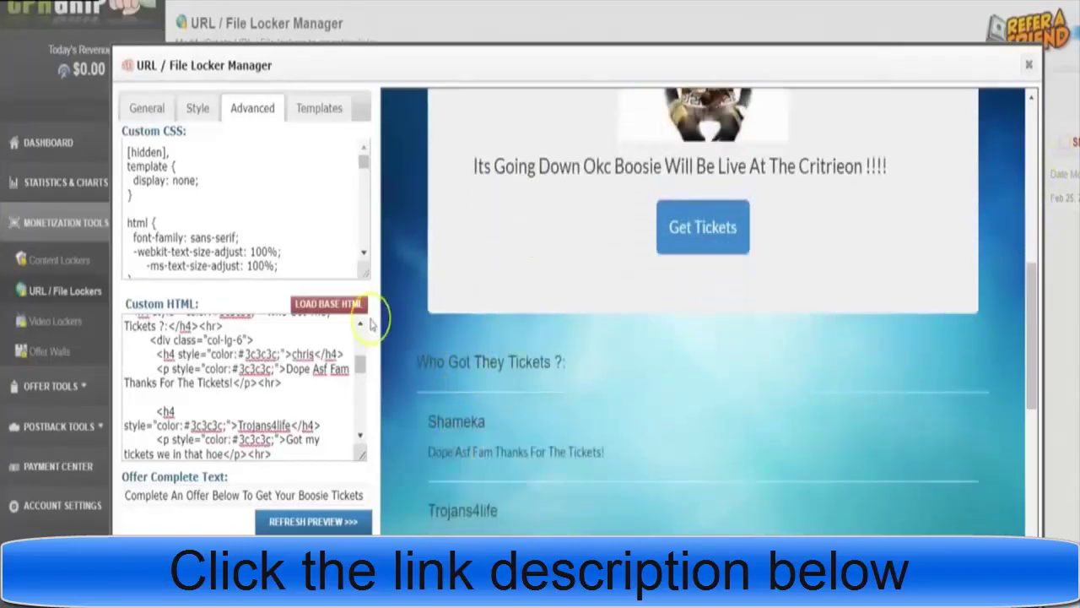
click(317, 523)
drag(1022, 131, 1014, 303)
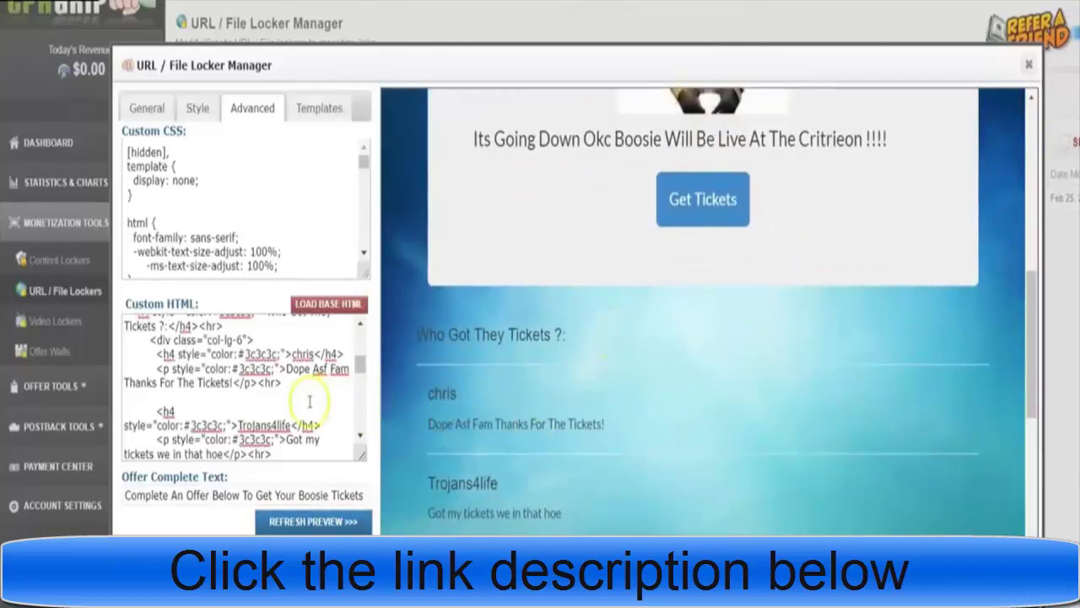
drag(286, 369, 226, 384)
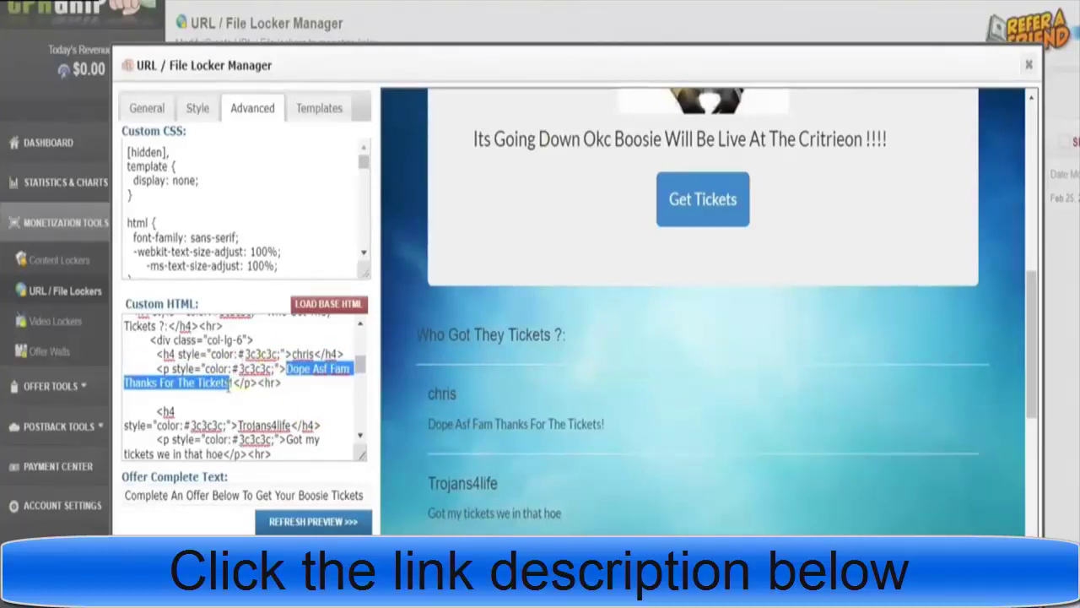
click(1030, 67)
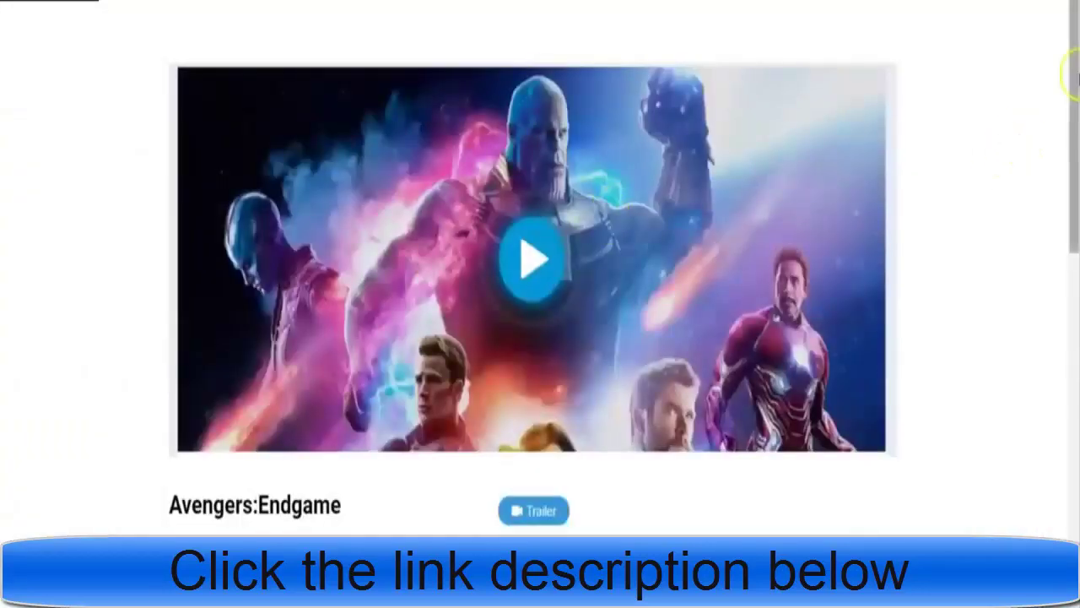
- Scroll through the Avengers: Endgame page's trailer, details and rating
scroll(1073, 139, down, 2)
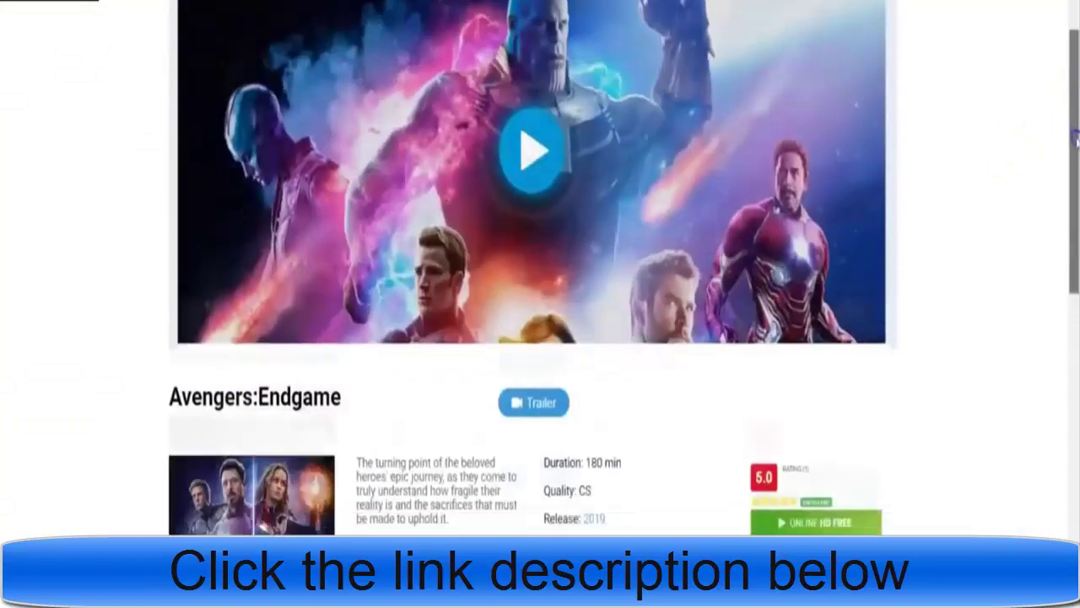
scroll(1074, 152, down, 10)
scroll(1073, 168, up, 10)
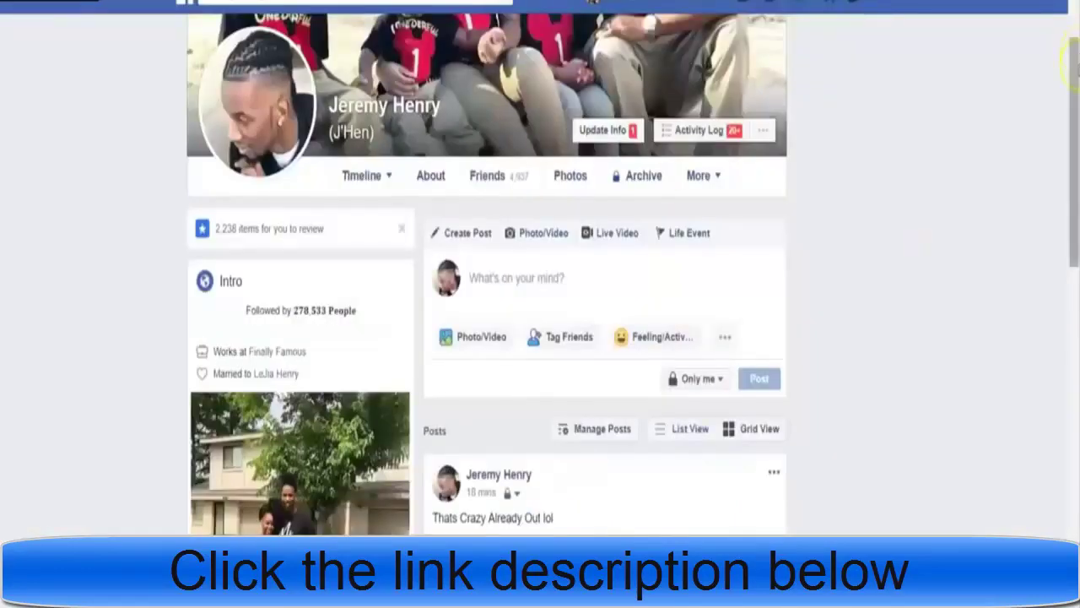
- Scroll to the Avengers post and open its 'Avengers Endgame Full Movie 2019' link
scroll(1075, 221, down, 5)
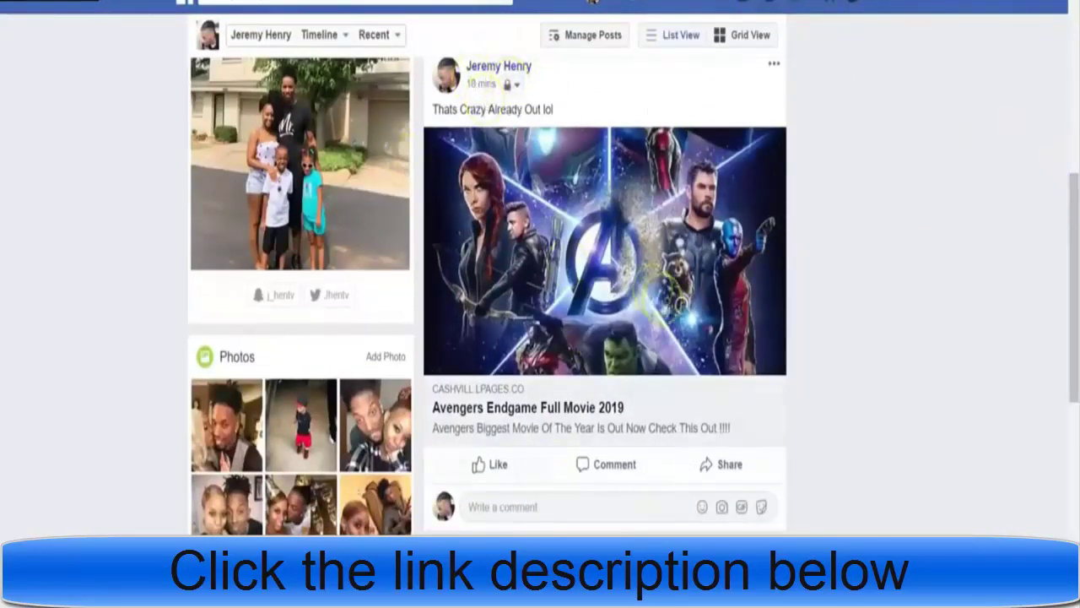
drag(1076, 195, 1077, 190)
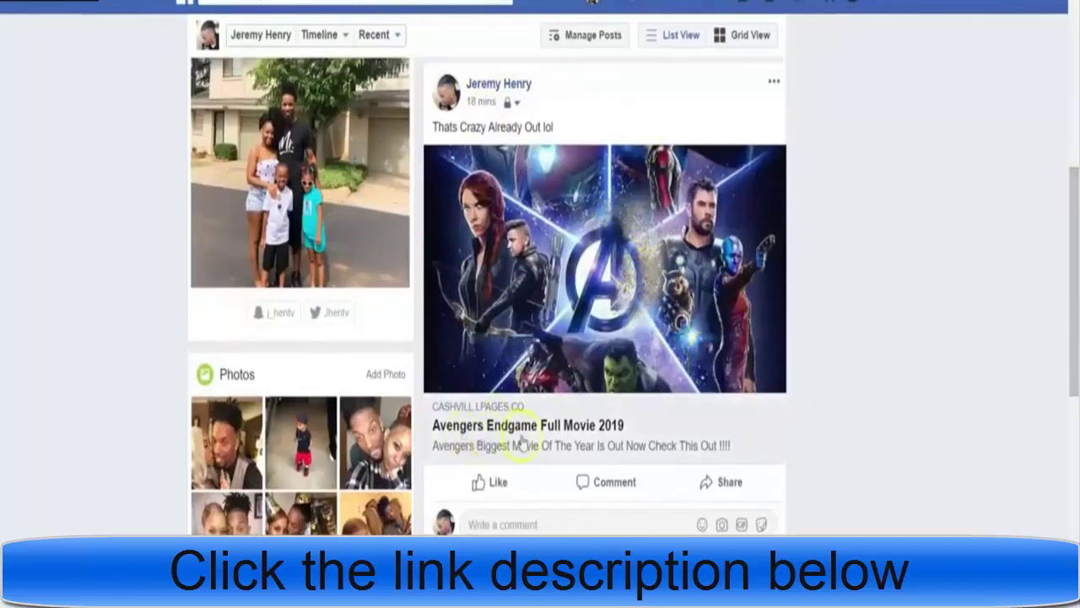
click(620, 291)
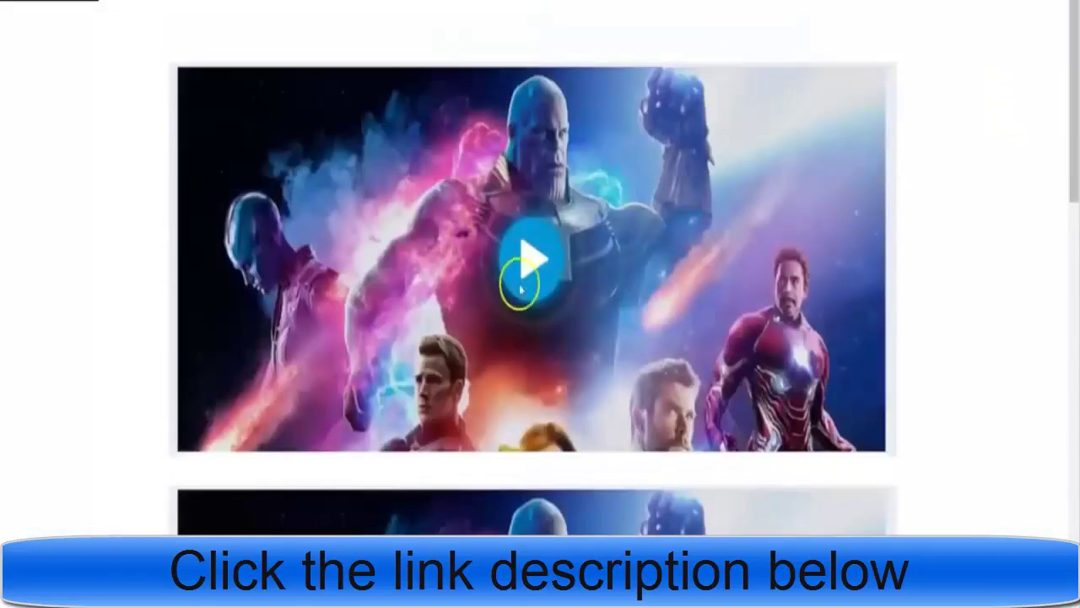
- Play the movie on the live page to bring up the Human Verification offer
scroll(557, 131, down, 1)
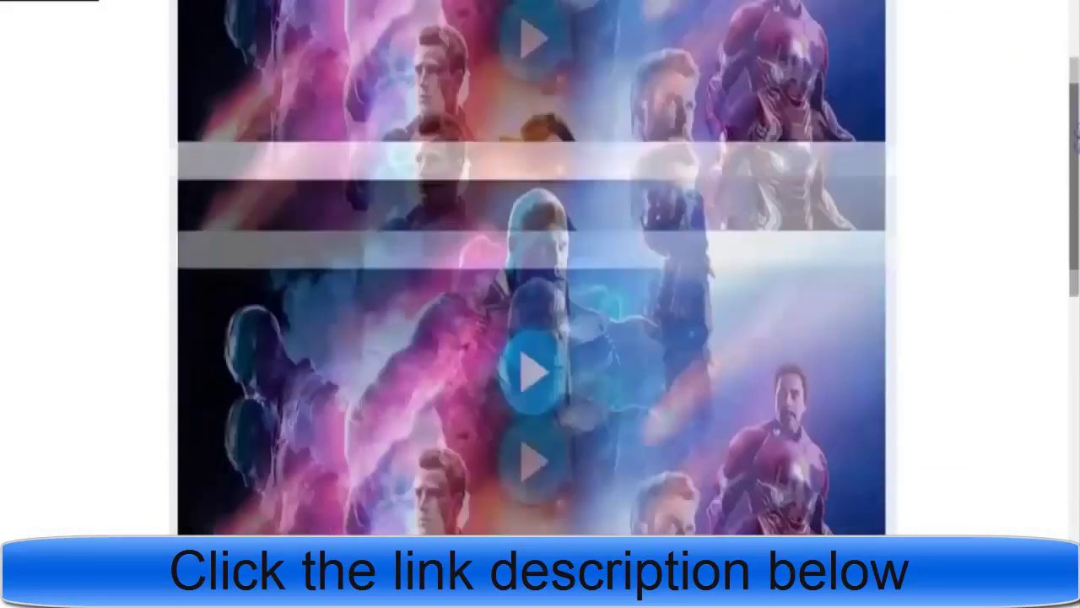
click(534, 186)
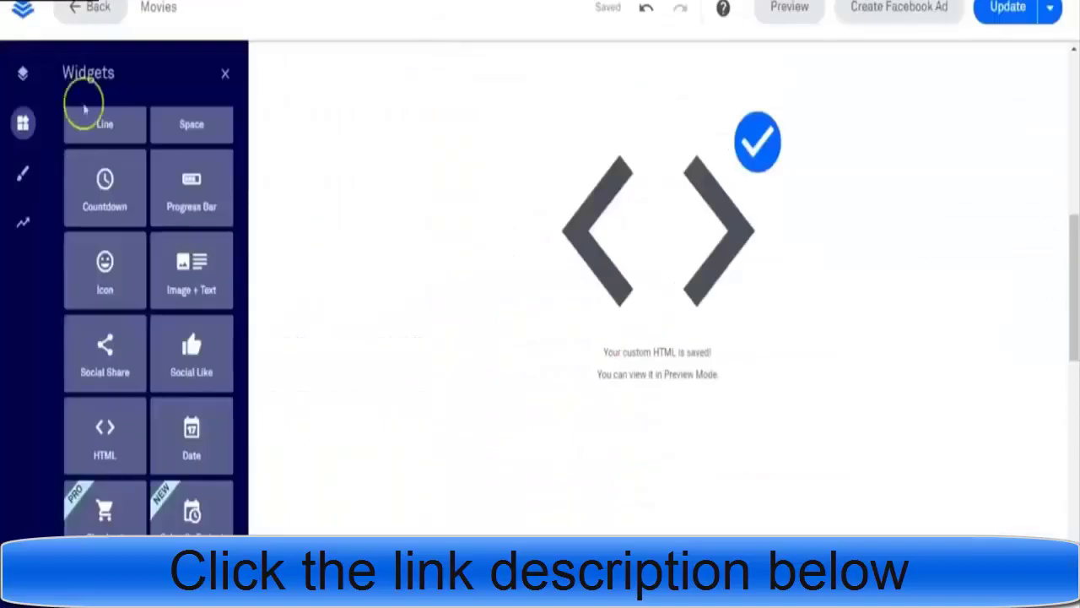
- Review Page Tracking's Facebook title 'Avengers Endgame Full Movie 2019' and its description
click(25, 222)
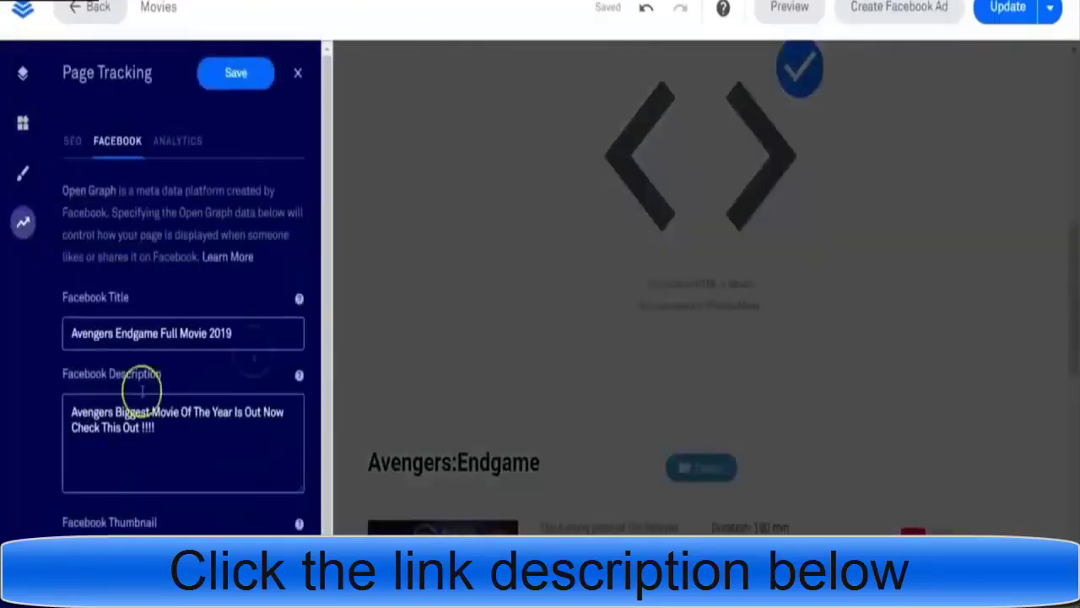
scroll(313, 278, down, 2)
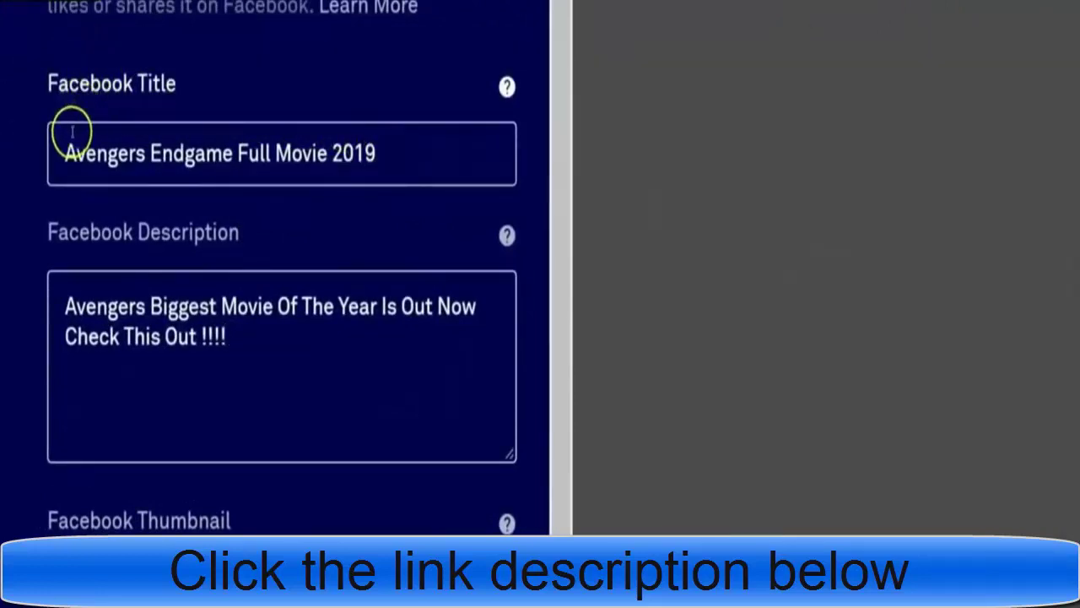
drag(256, 338, 51, 297)
click(287, 366)
scroll(287, 366, down, 3)
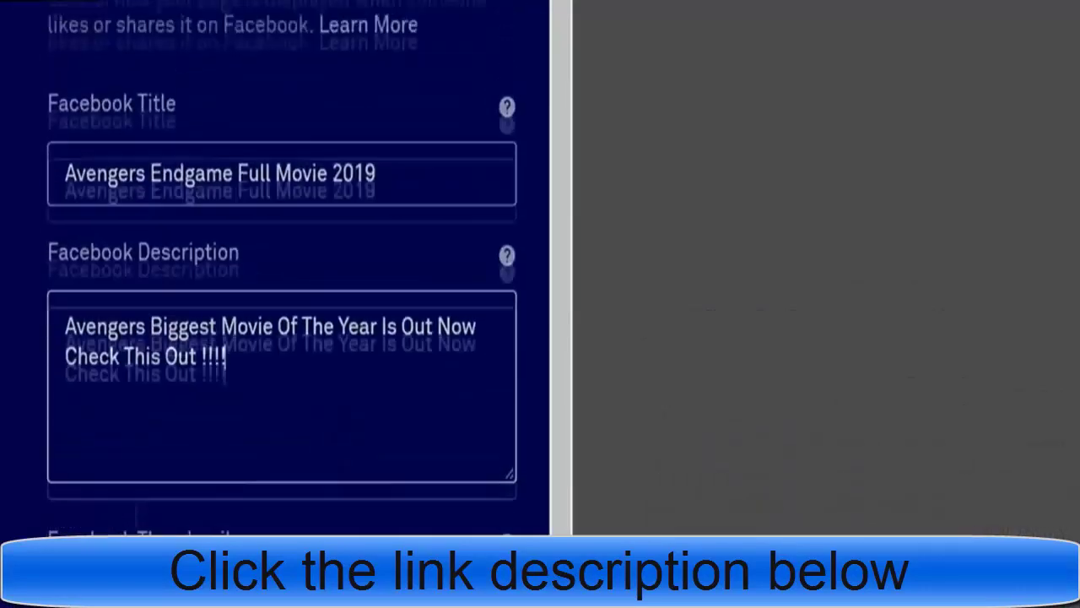
scroll(281, 270, up, 3)
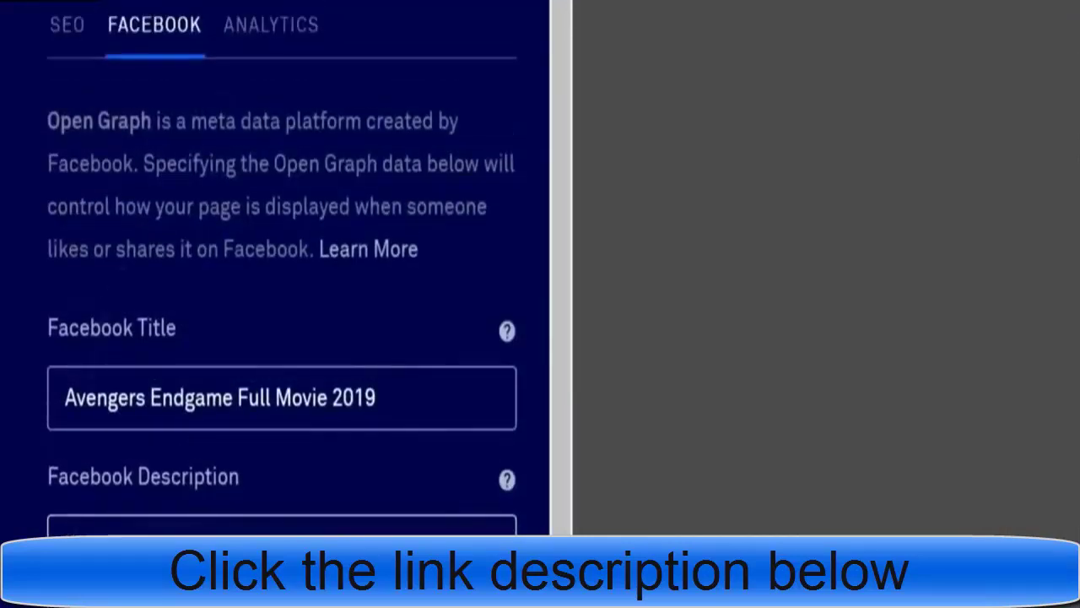
- On the SEO tab, review the 'Avengers Endgame Full Movie 2019 123Movies | Gomovies' title, description and keywords
click(71, 38)
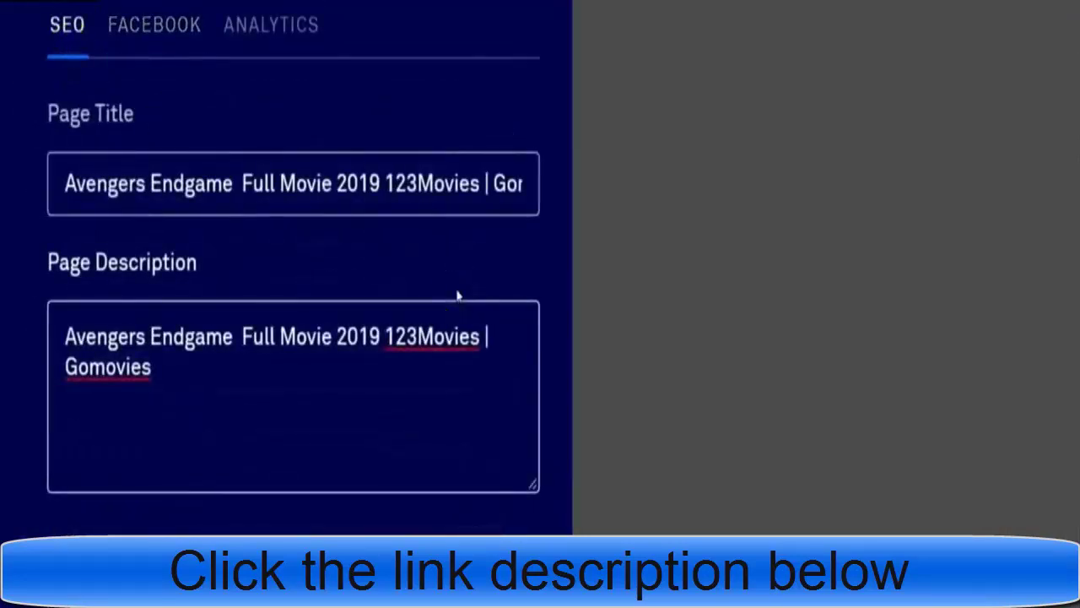
click(66, 187)
drag(65, 184, 584, 203)
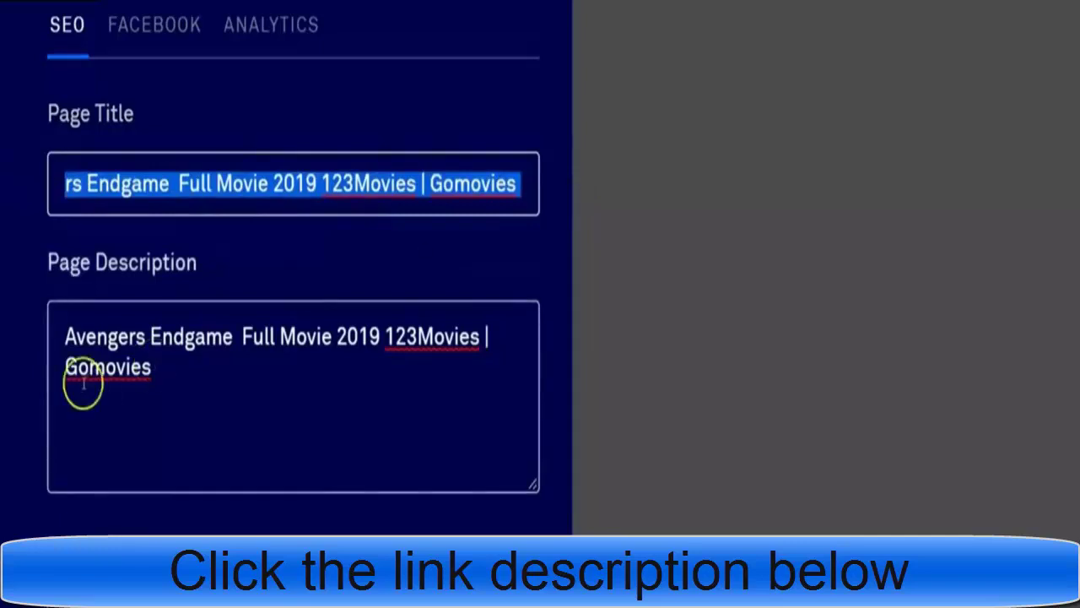
click(419, 212)
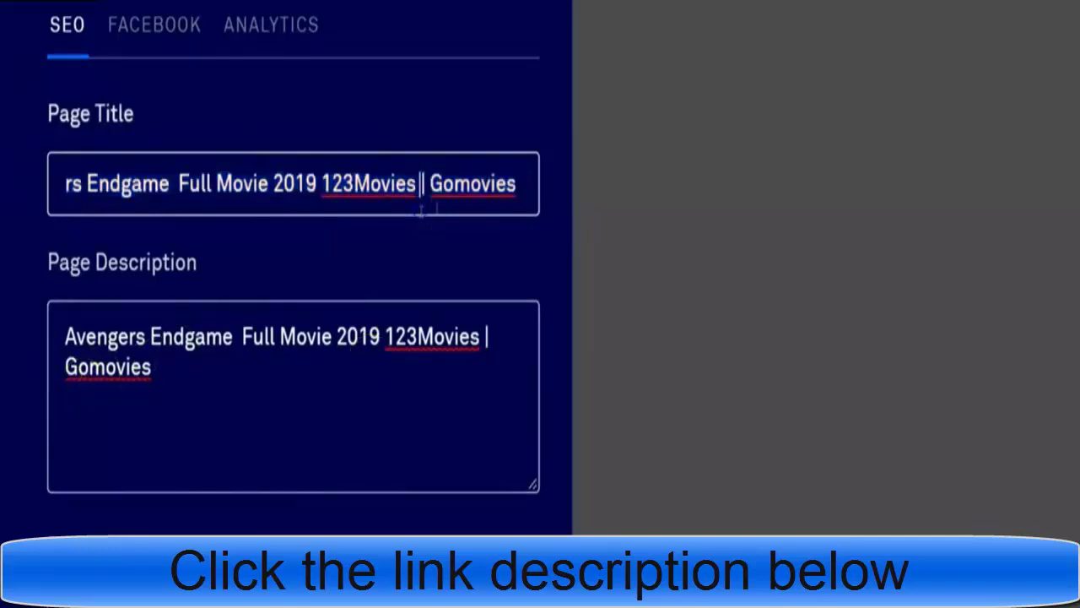
double_click(431, 187)
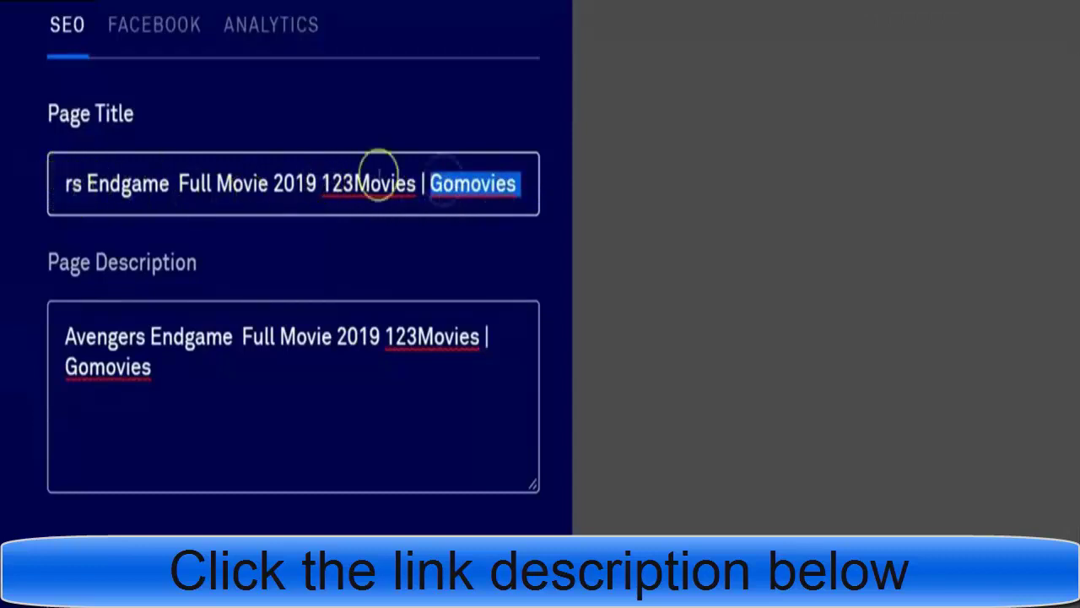
click(535, 183)
drag(535, 183, 43, 181)
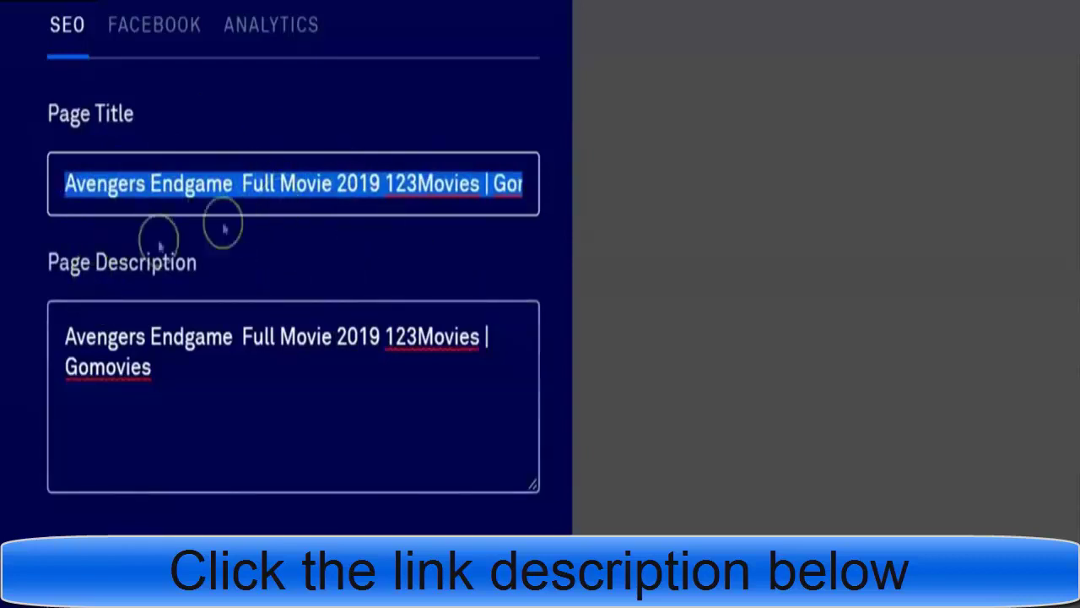
drag(176, 400, 56, 327)
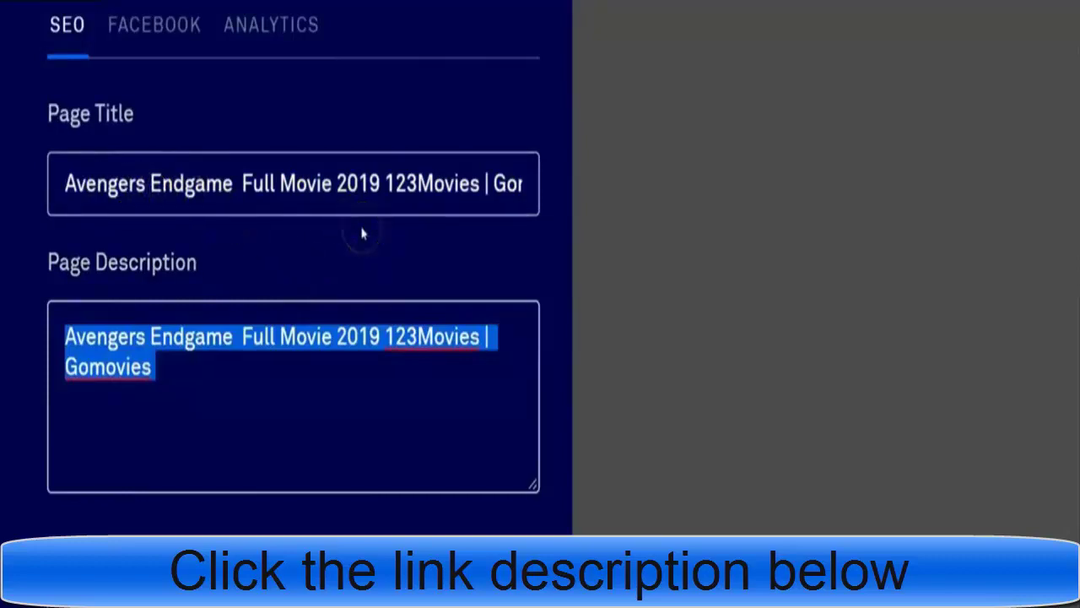
scroll(362, 234, down, 3)
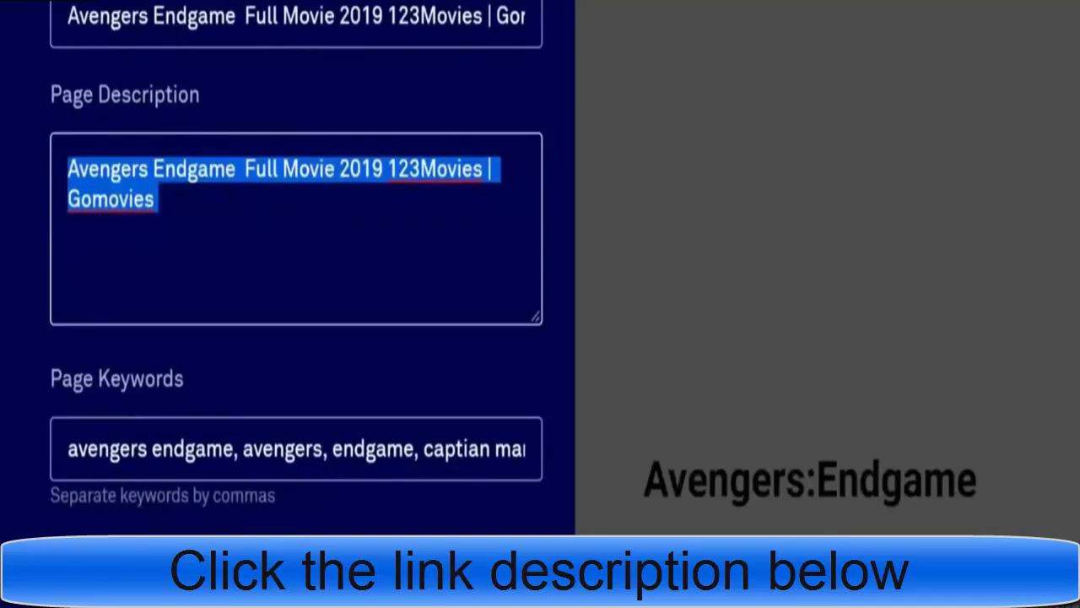